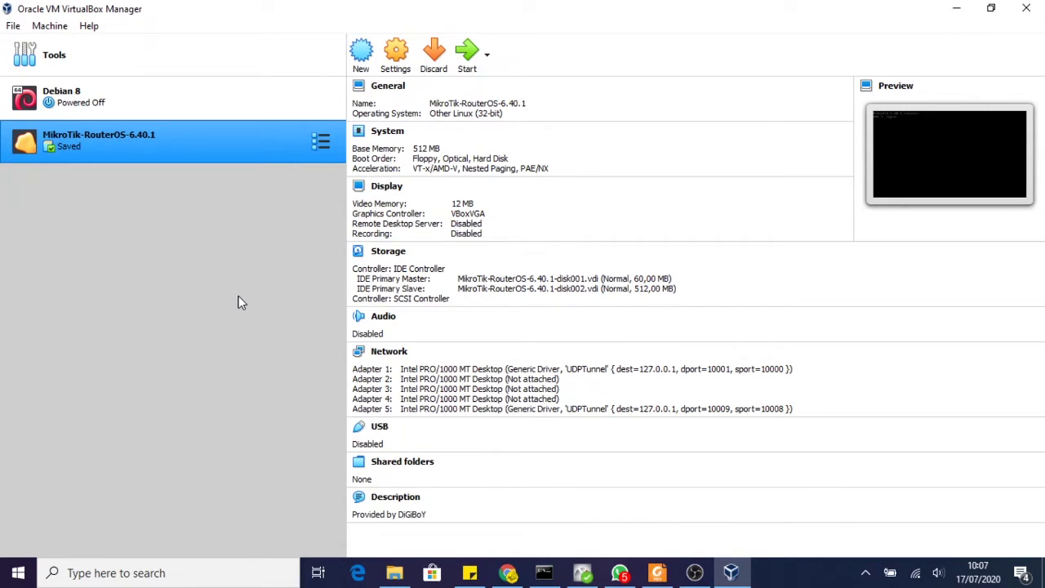
# - Start a new virtual machine named Debian8b, Linux Debian (64-bit), and continue to memory size
pyautogui.click(361, 54)
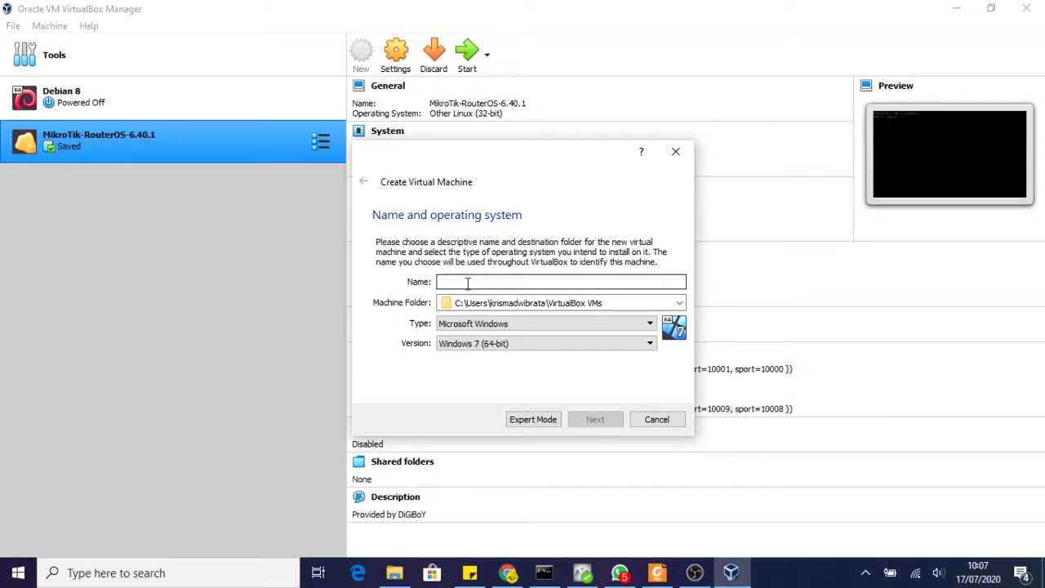
pyautogui.write('D')
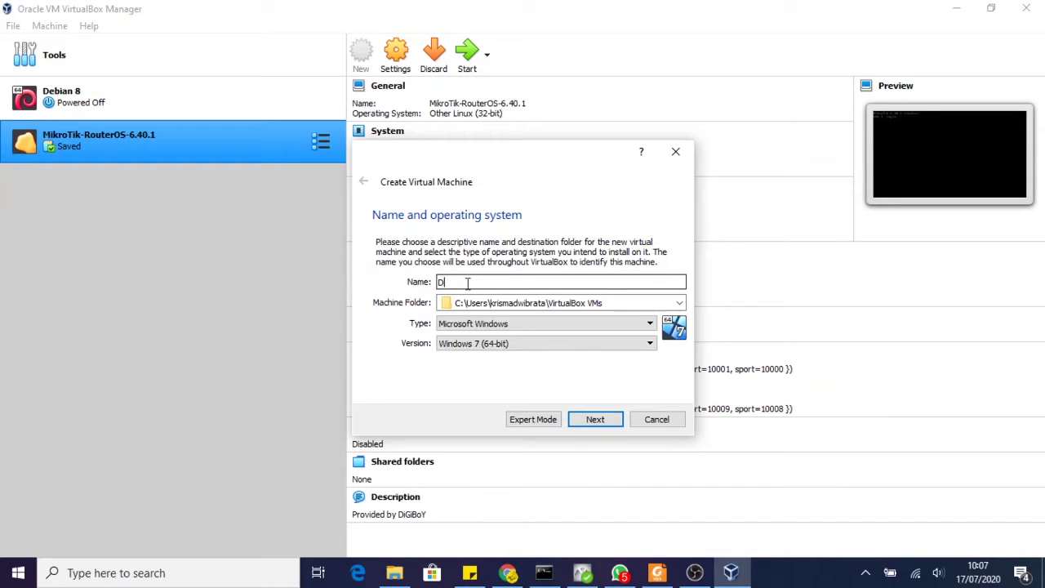
pyautogui.write('ebian8')
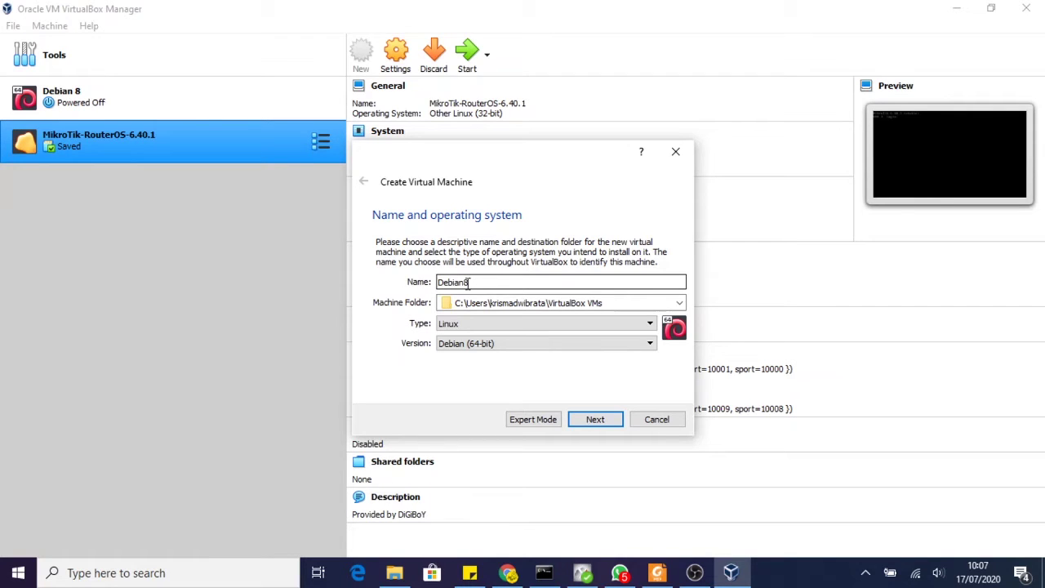
pyautogui.write('b')
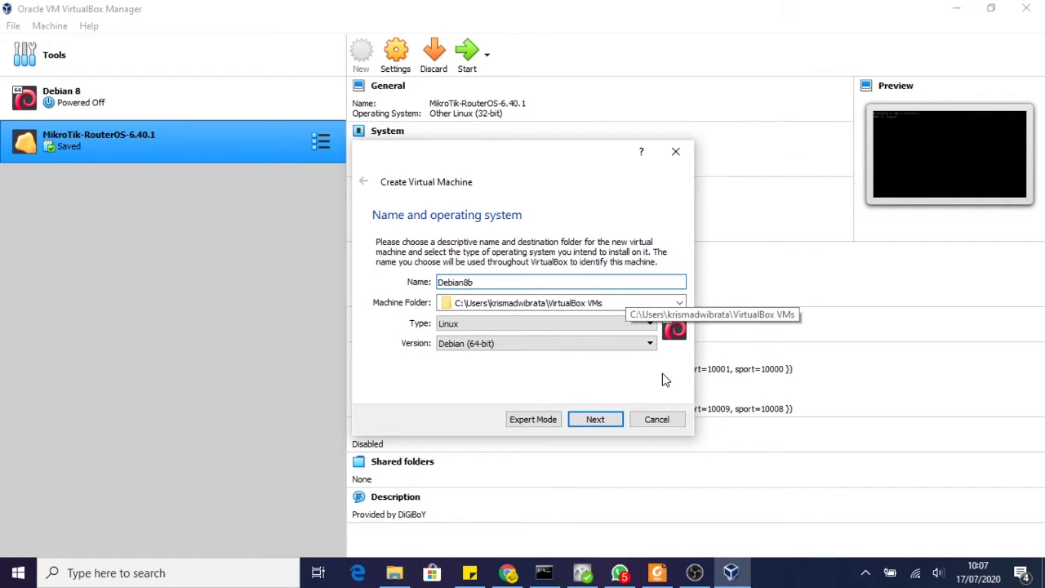
pyautogui.click(597, 420)
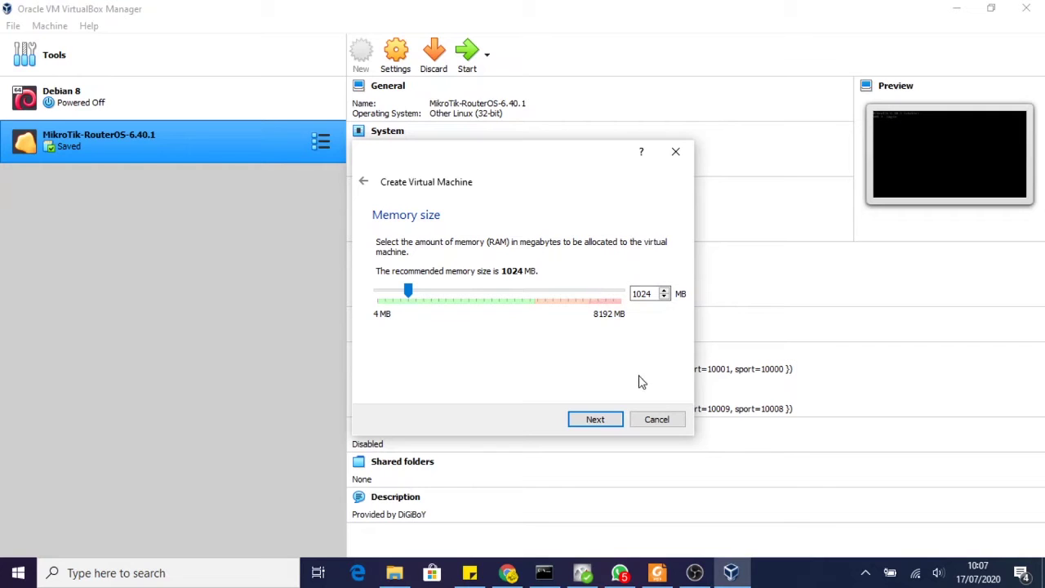
# - Keep 1024 MB memory and choose to use an existing virtual hard disk file
pyautogui.click(603, 422)
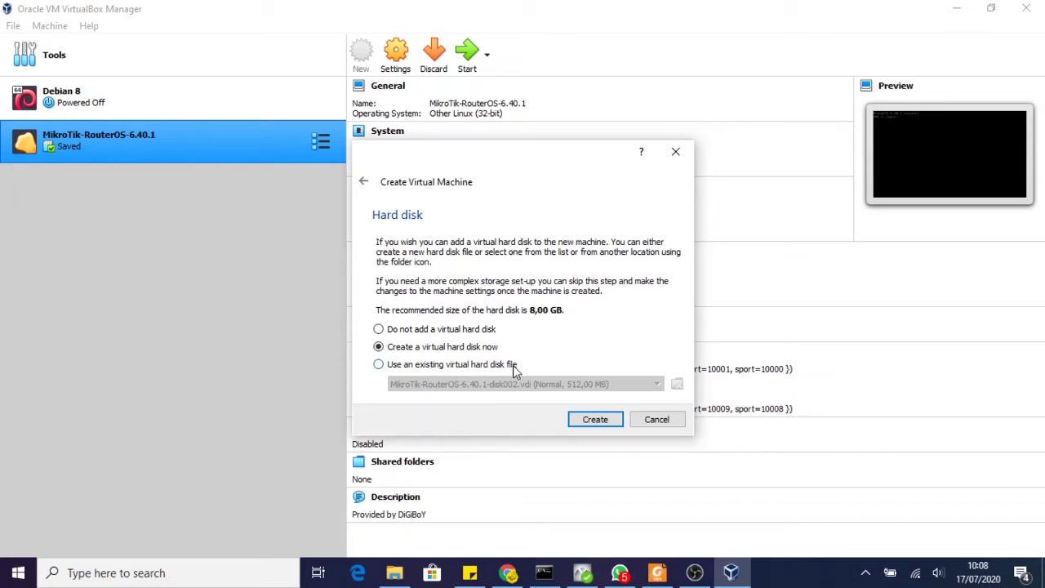
pyautogui.click(396, 367)
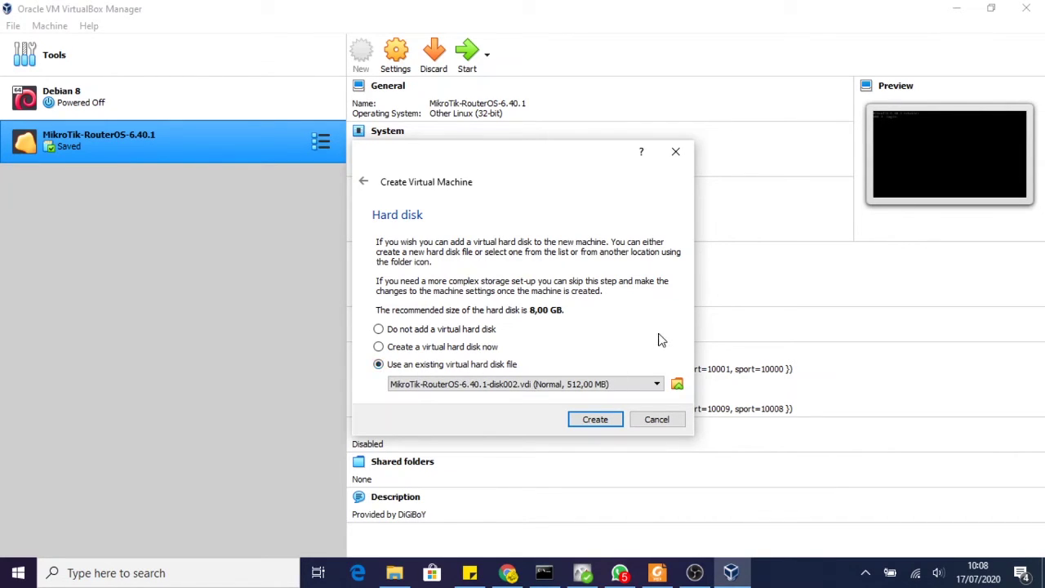
pyautogui.click(677, 385)
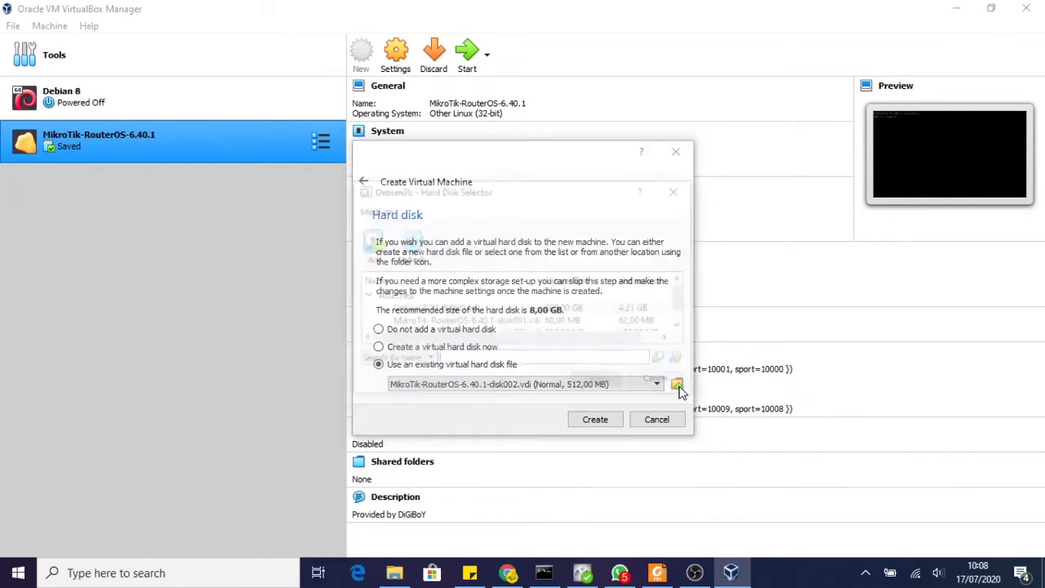
# - Add Debian 8.11 (64bit).vdi from G:\Virtual Box\Debian 8\64bit to the disk list
pyautogui.click(378, 260)
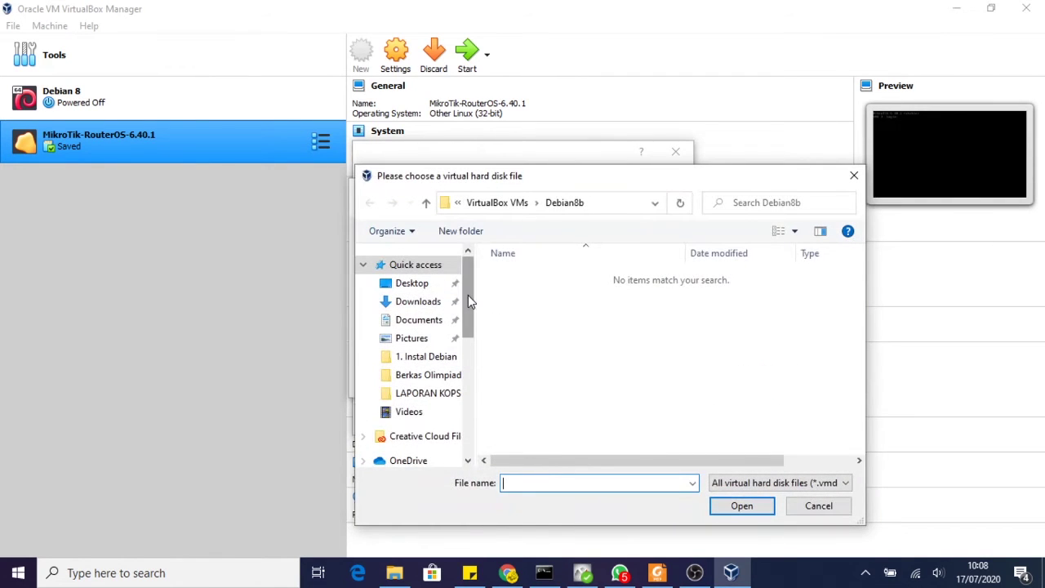
pyautogui.moveTo(468, 295); pyautogui.dragTo(485, 354)
pyautogui.click(412, 328)
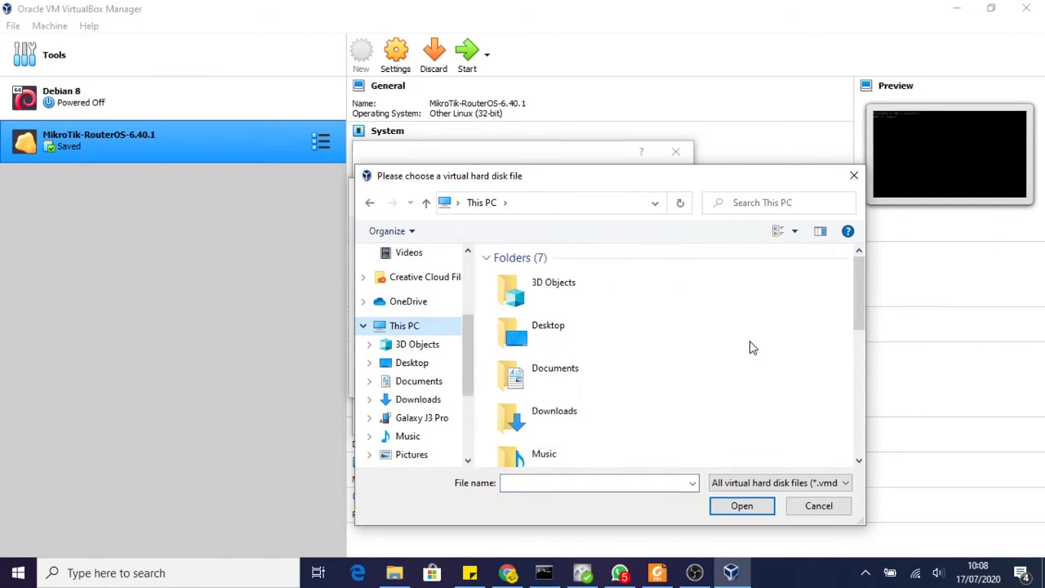
pyautogui.scroll(-5, 751, 348)
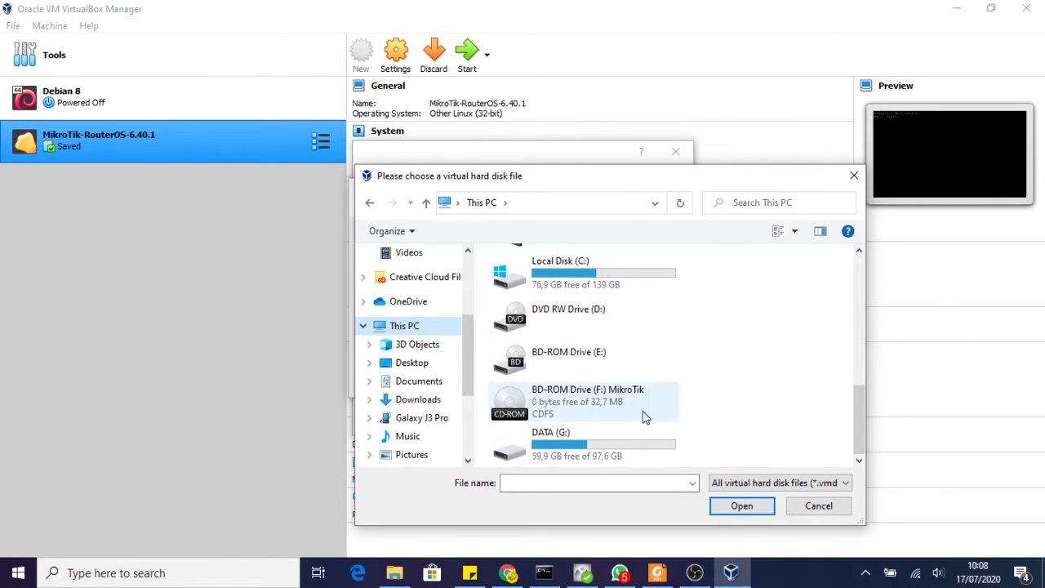
pyautogui.click(600, 453)
pyautogui.doubleClick(600, 453)
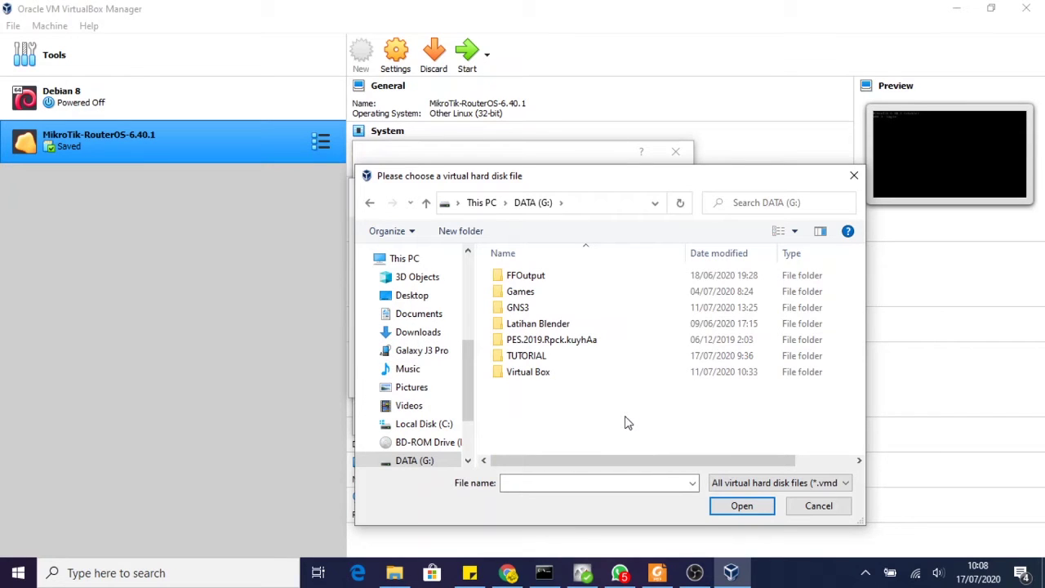
pyautogui.click(536, 375)
pyautogui.doubleClick(537, 375)
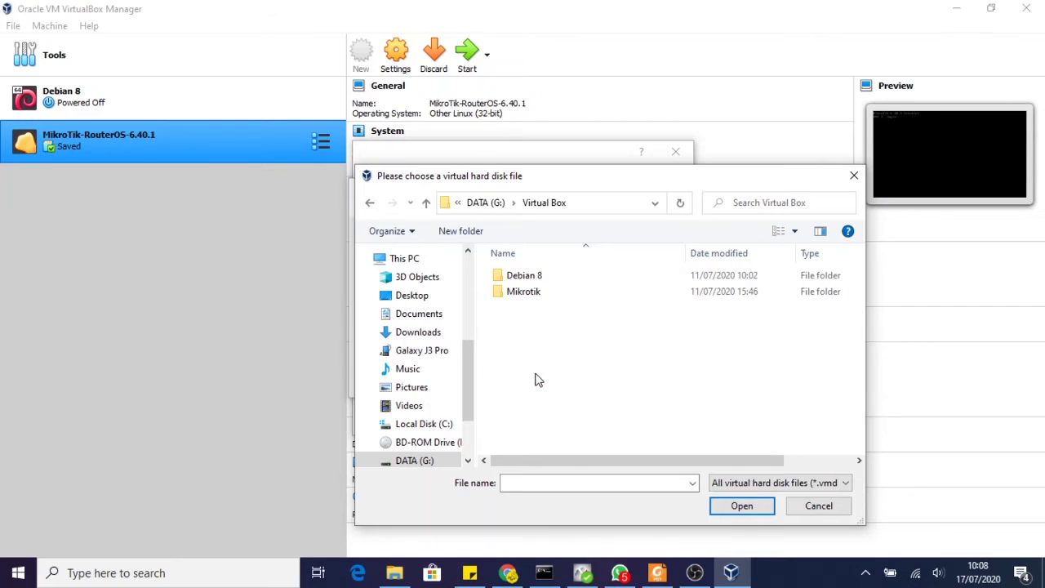
pyautogui.doubleClick(545, 279)
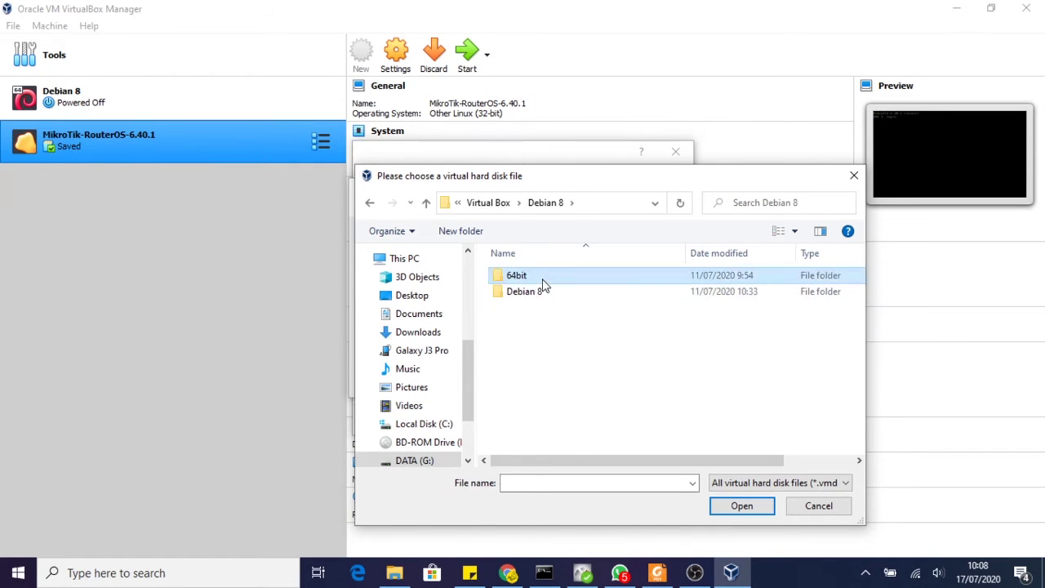
pyautogui.doubleClick(542, 278)
pyautogui.click(558, 279)
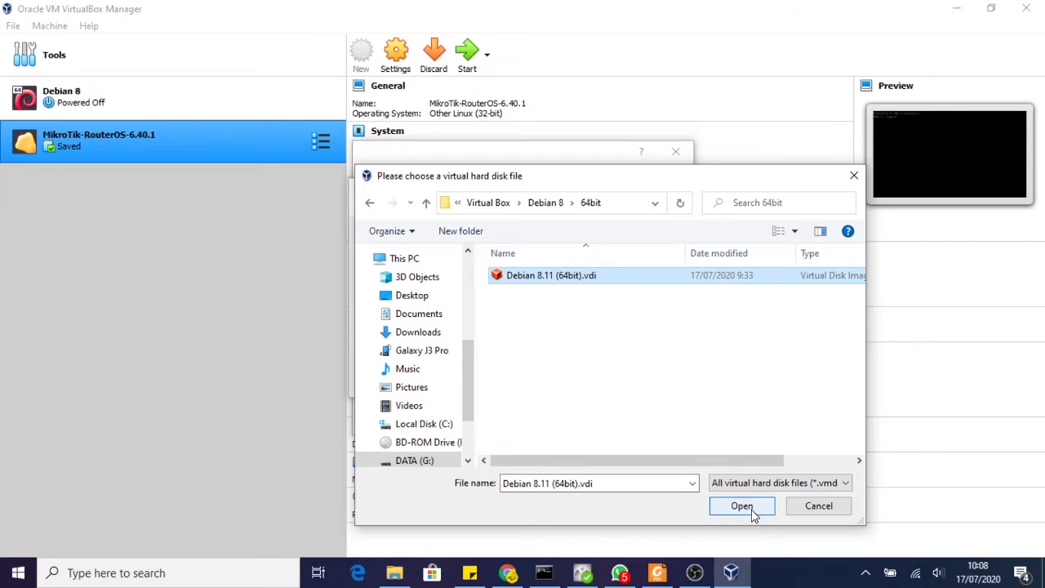
pyautogui.click(751, 516)
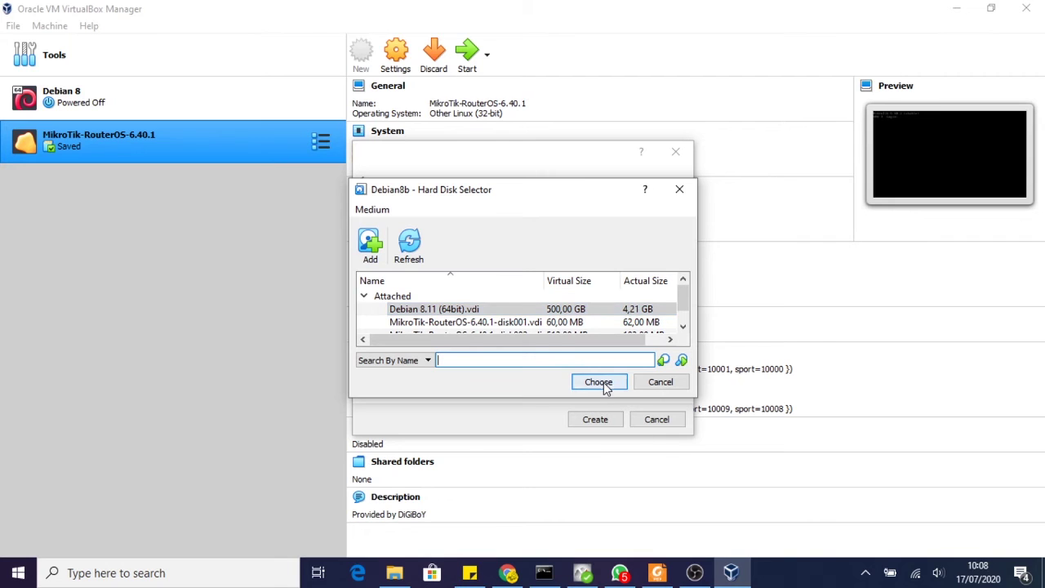
# - Select the Debian 8.11 (64bit).vdi disk and create the Debian8b machine
pyautogui.click(545, 310)
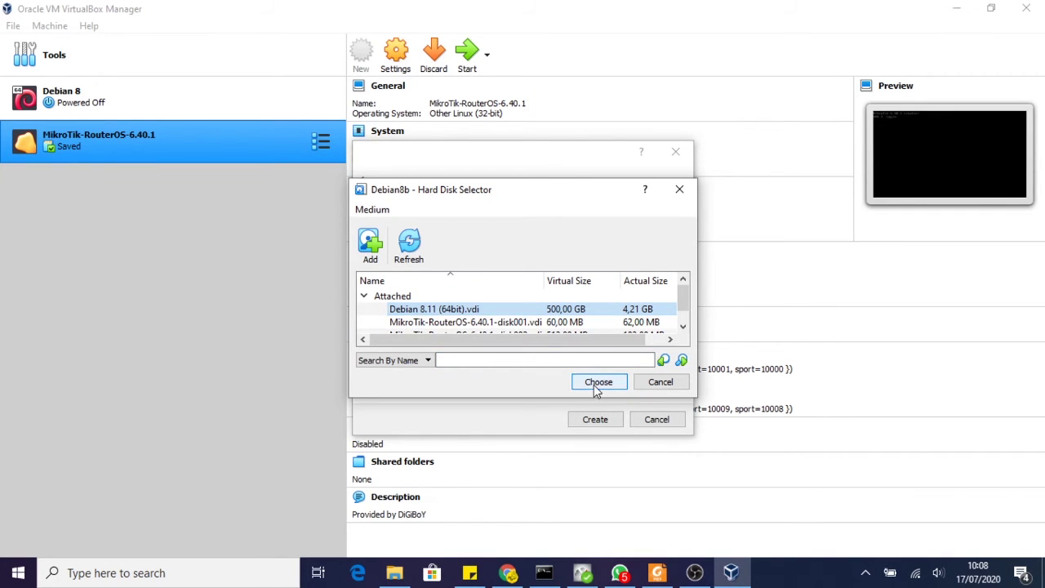
pyautogui.click(599, 382)
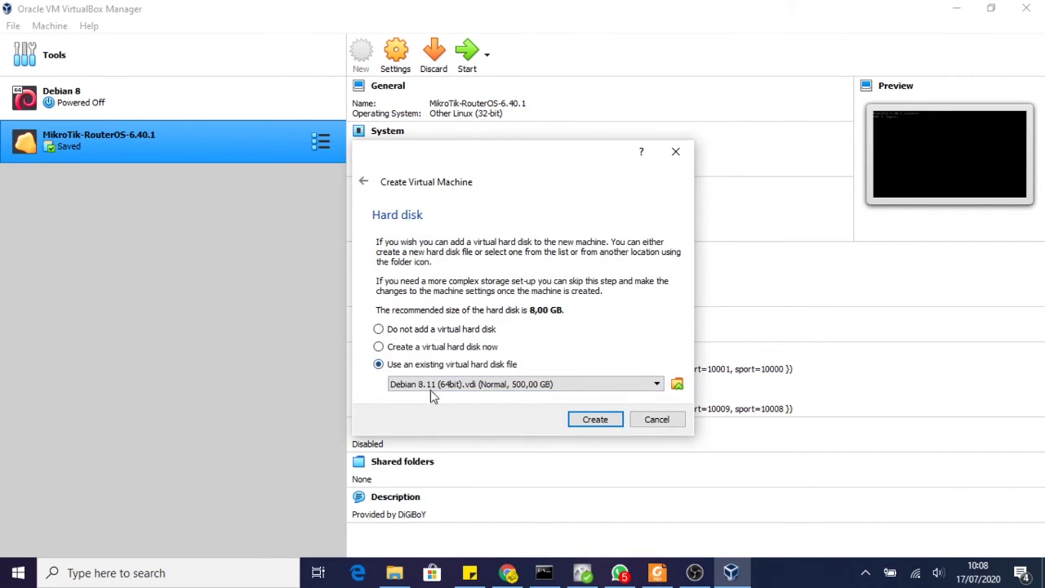
pyautogui.click(596, 420)
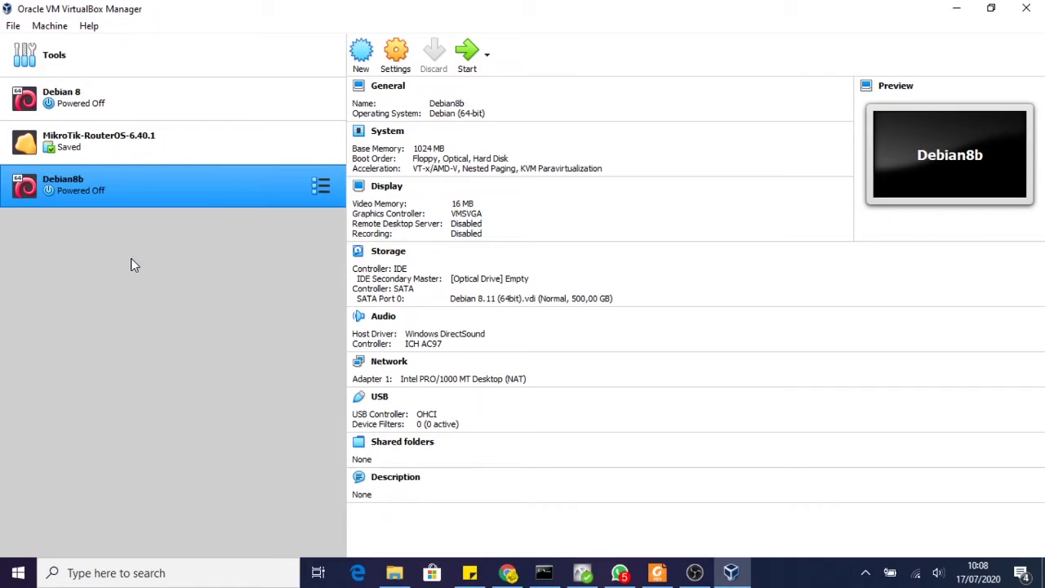
# - Start Debian8b, maximize its window, and switch to the tty1 text console with Ctrl+Alt+F1
pyautogui.click(468, 66)
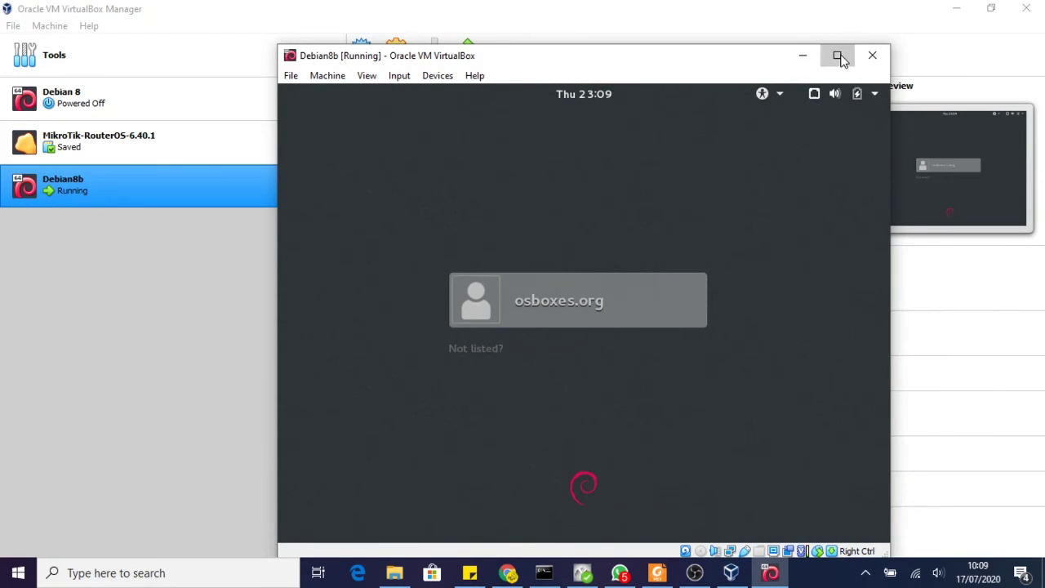
pyautogui.click(839, 55)
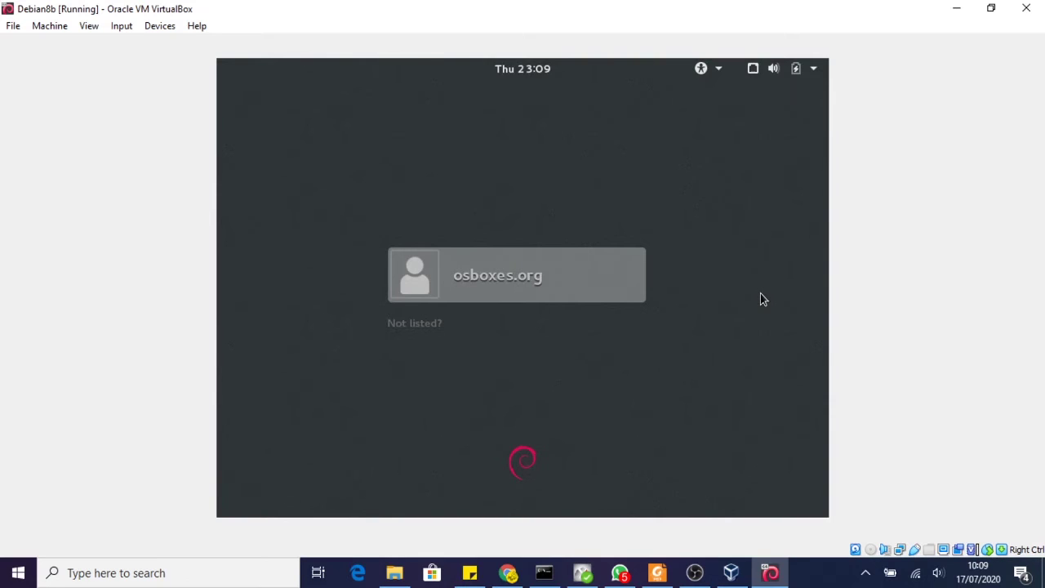
pyautogui.hotkey('ctrl', 'alt', 'F1')
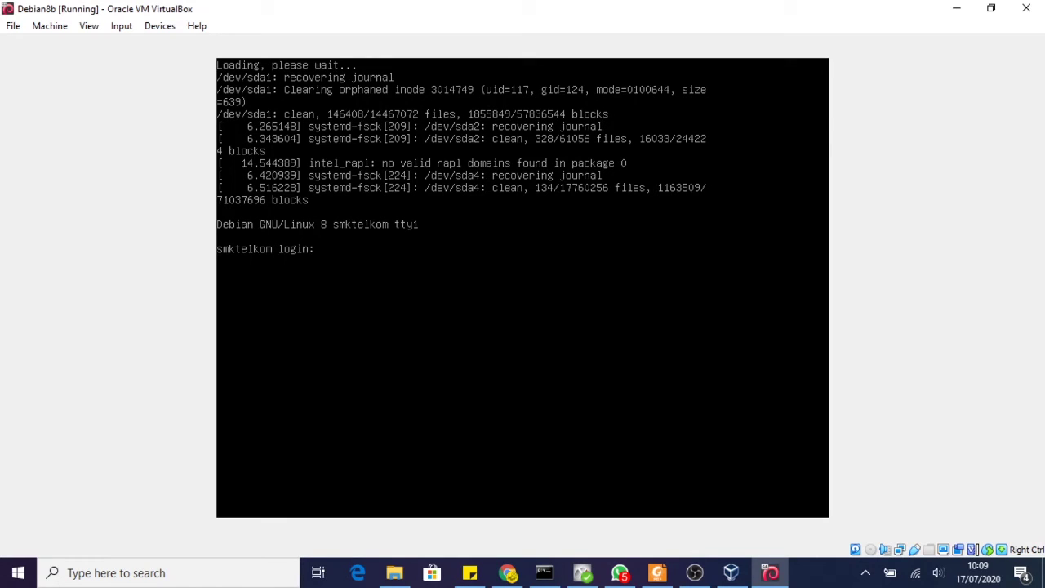
# - Enter root as the login name at the Debian console
pyautogui.write('root')
pyautogui.press('BackSpace')
pyautogui.press('BackSpace')
pyautogui.press('BackSpace')
pyautogui.press('BackSpace')
pyautogui.write('root')
pyautogui.press('Return')
pyautogui.press('Return')
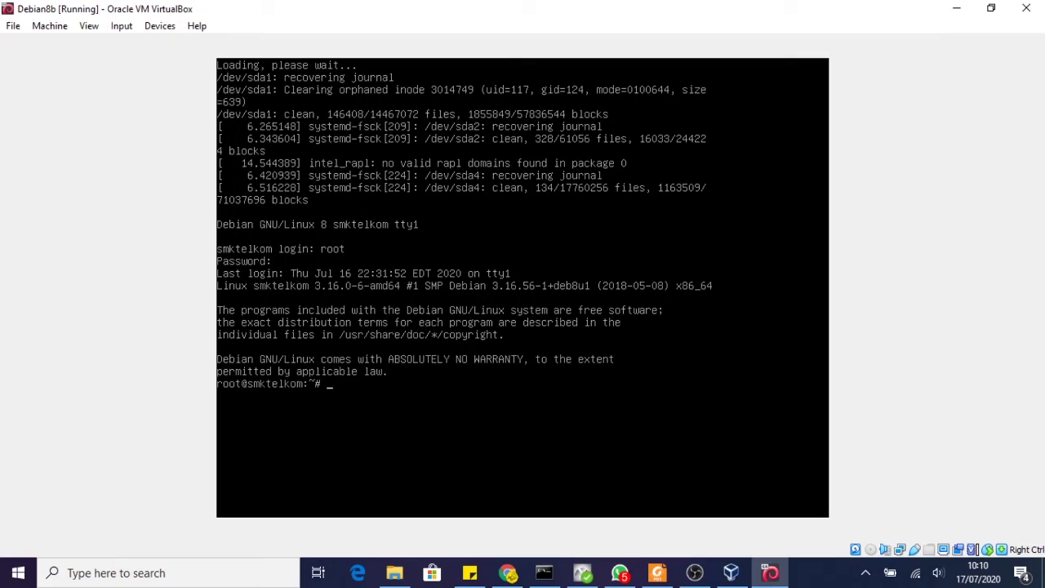
# - Type the command nano /etc/hostname using Tab completion
pyautogui.write('nano /etc/host')
pyautogui.press('Tab')
pyautogui.press('Tab')
pyautogui.write('n')
pyautogui.press('Tab')
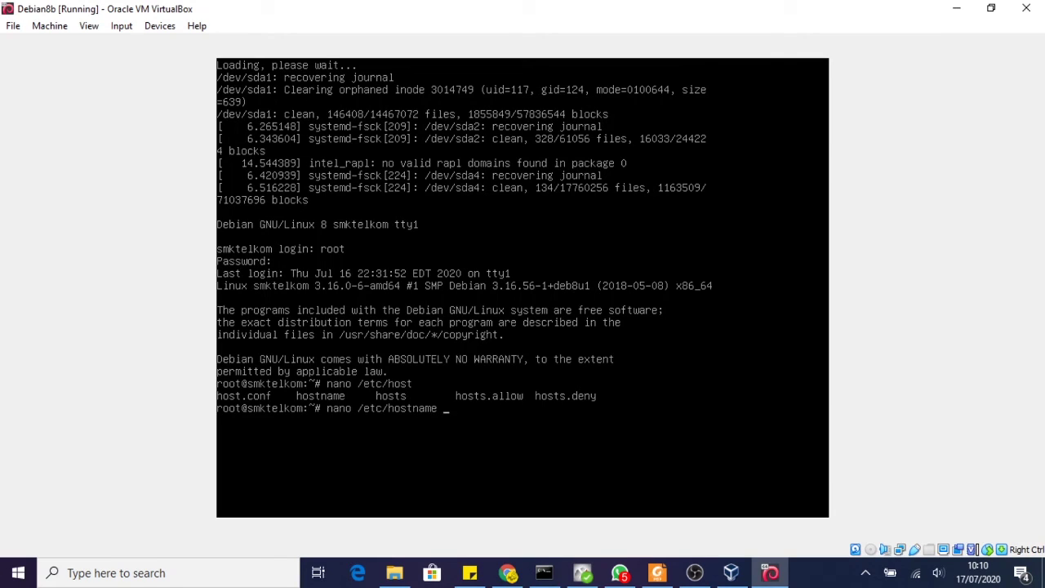
# - Replace smktelkom with krismadwibrata in /etc/hostname, save the file, and type reboot
pyautogui.press('Return')
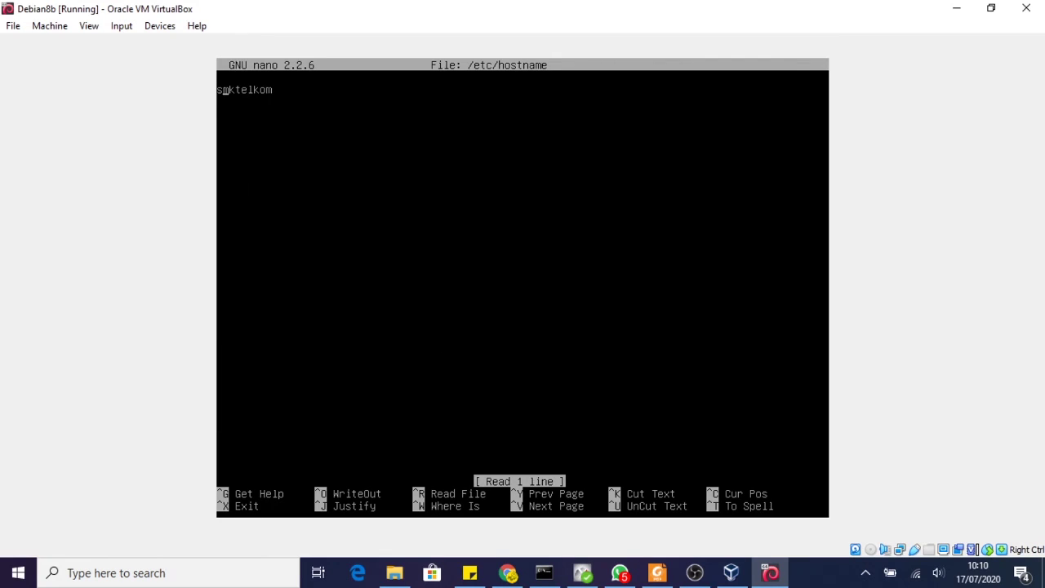
pyautogui.press('BackSpace')
pyautogui.press('BackSpace')
pyautogui.press('BackSpace')
pyautogui.press('BackSpace')
pyautogui.press('BackSpace')
pyautogui.press('BackSpace')
pyautogui.press('BackSpace')
pyautogui.press('BackSpace')
pyautogui.press('BackSpace')
pyautogui.write('kri')
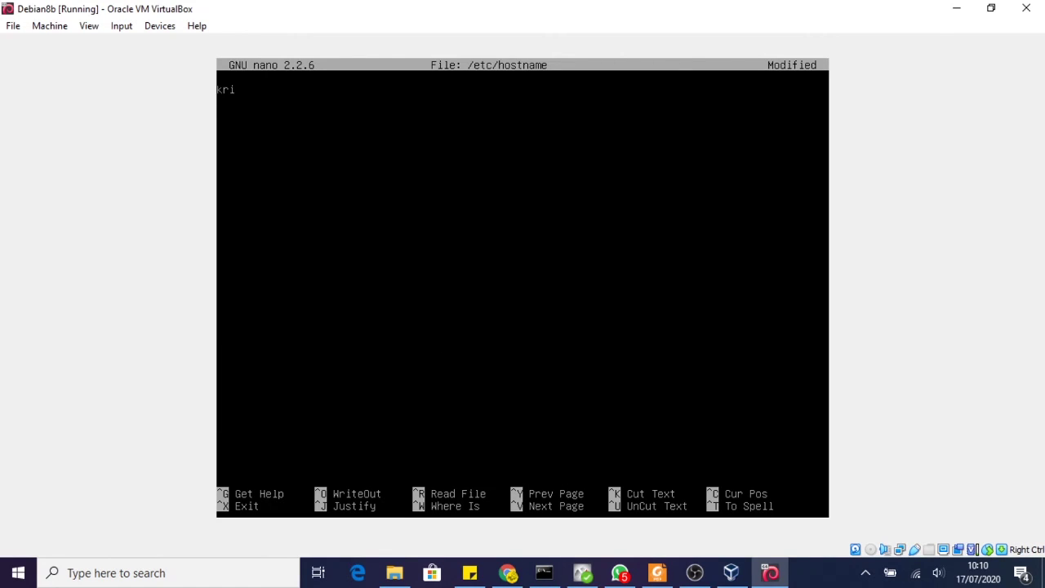
pyautogui.write('smadwibrata')
pyautogui.hotkey('ctrl', 'x')
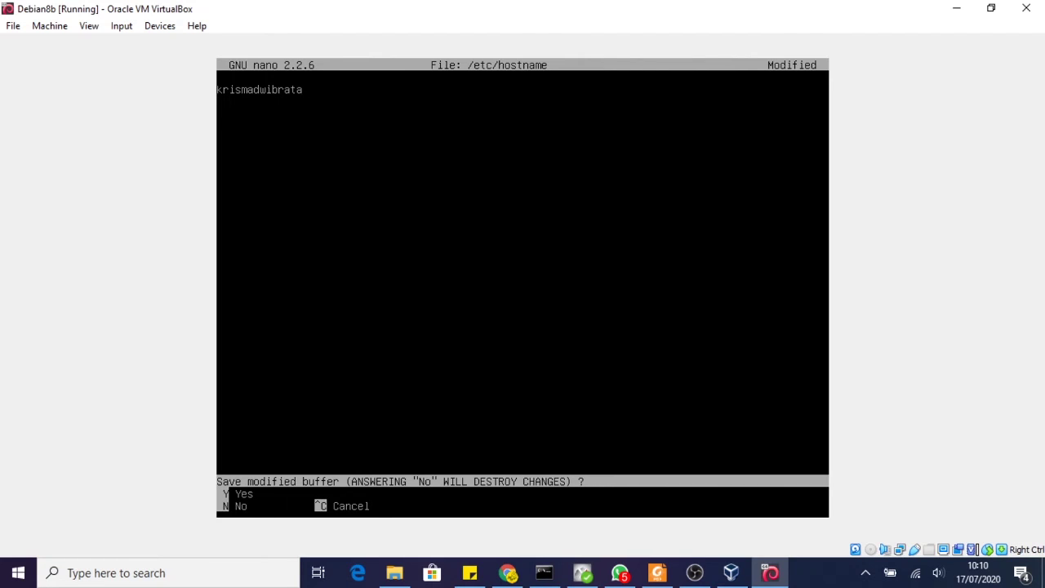
pyautogui.press('y')
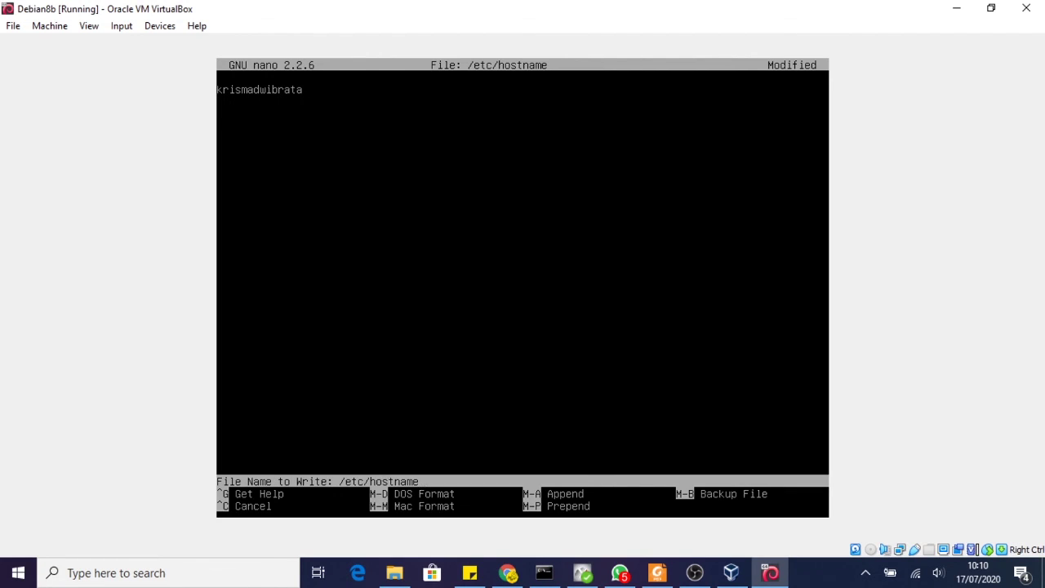
pyautogui.press('Return')
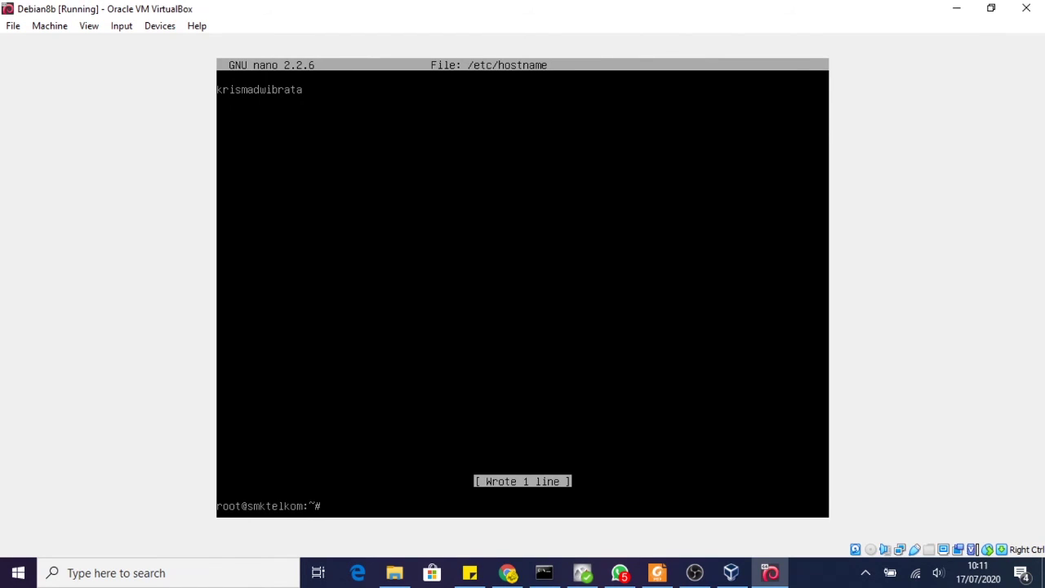
pyautogui.write('reboot')
# - Reboot into the default GRUB entry, switch to tty1, and log in as root
pyautogui.press('Return')
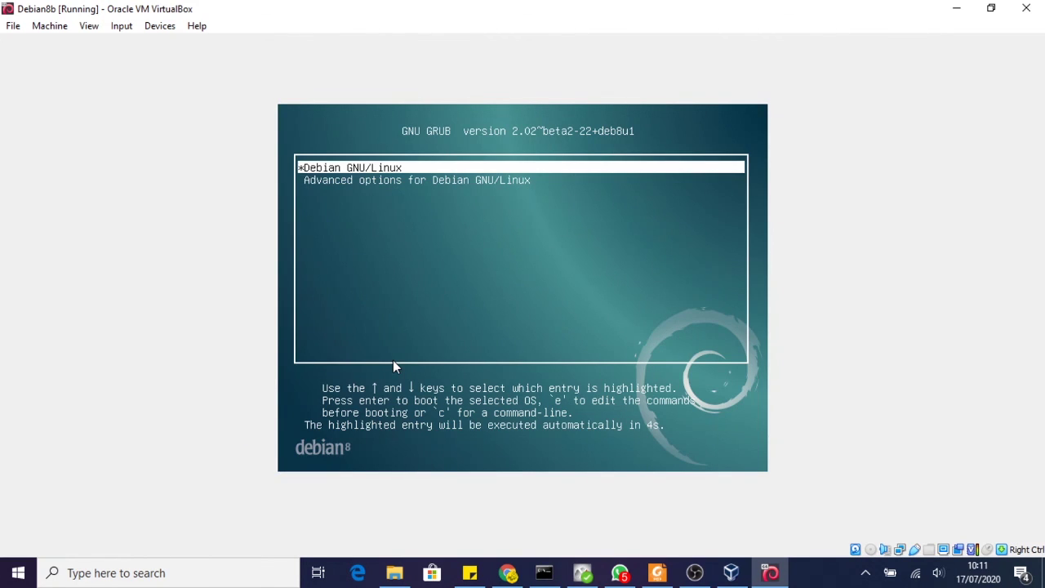
pyautogui.press('Return')
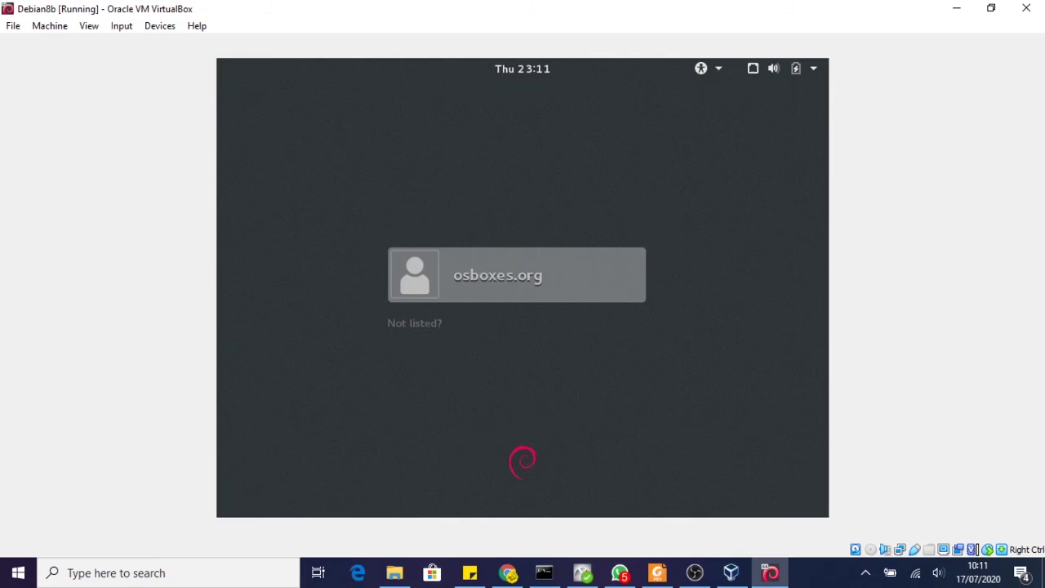
pyautogui.hotkey('ctrl', 'alt', 'F1')
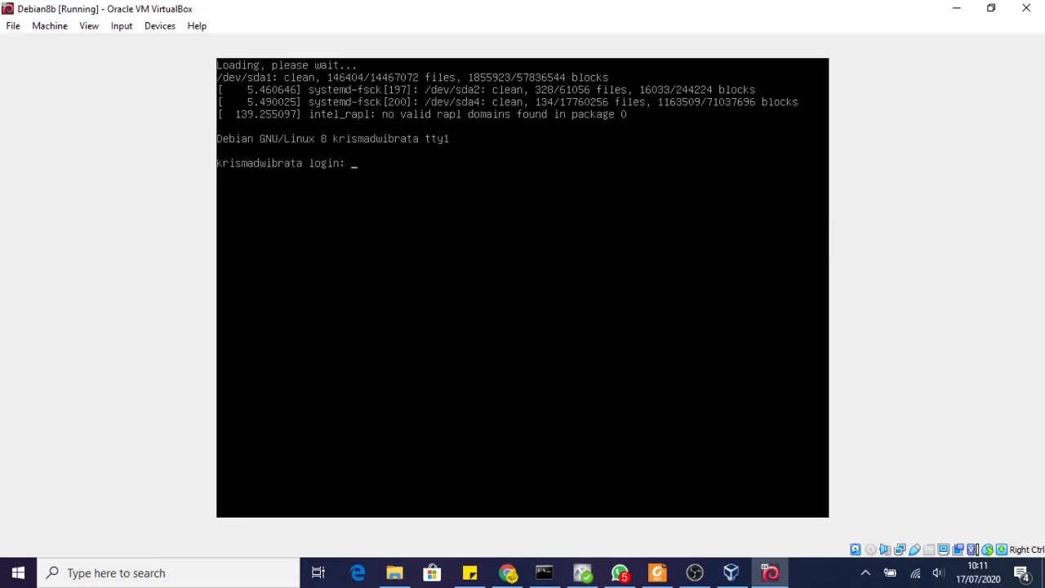
pyautogui.write('root')
pyautogui.press('Return')
pyautogui.press('Return')
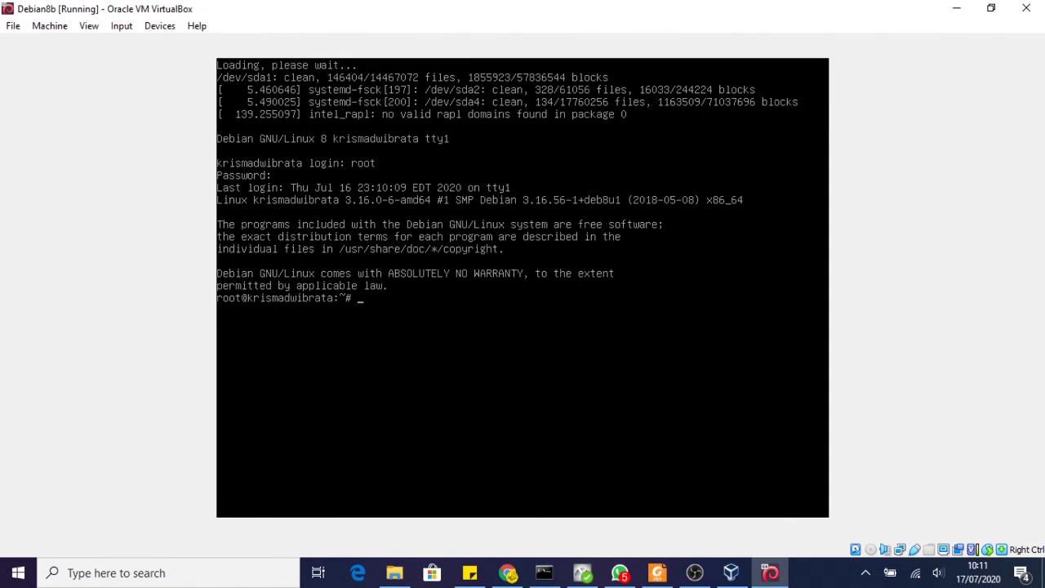